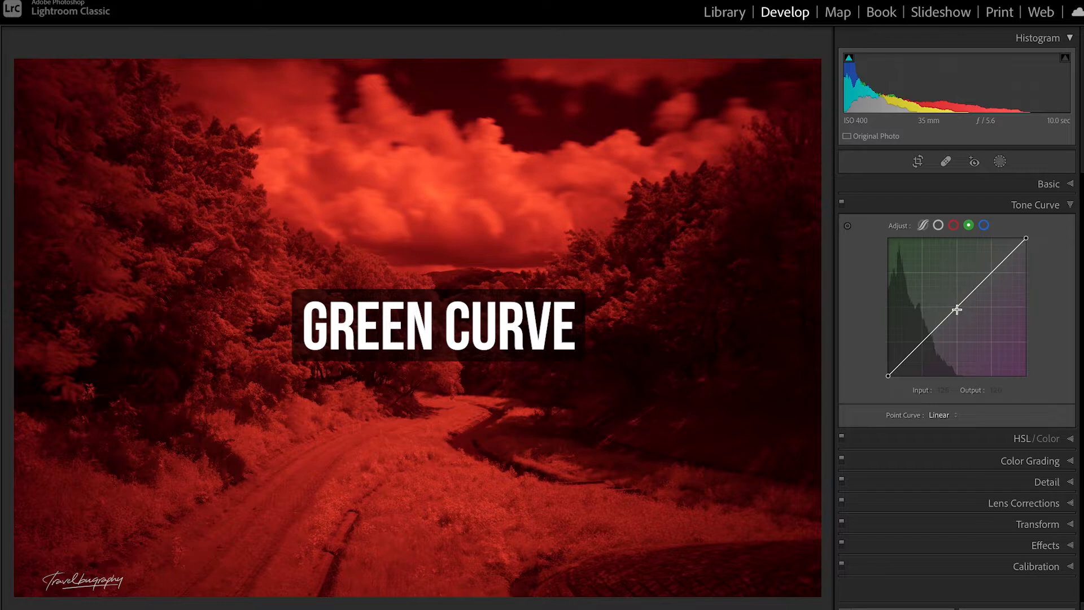
# Step: Bend the green tone curve through input 89, output 166, and the blue curve through 51/167 and 115/242
pyautogui.moveTo(956, 310); pyautogui.dragTo(936, 288)
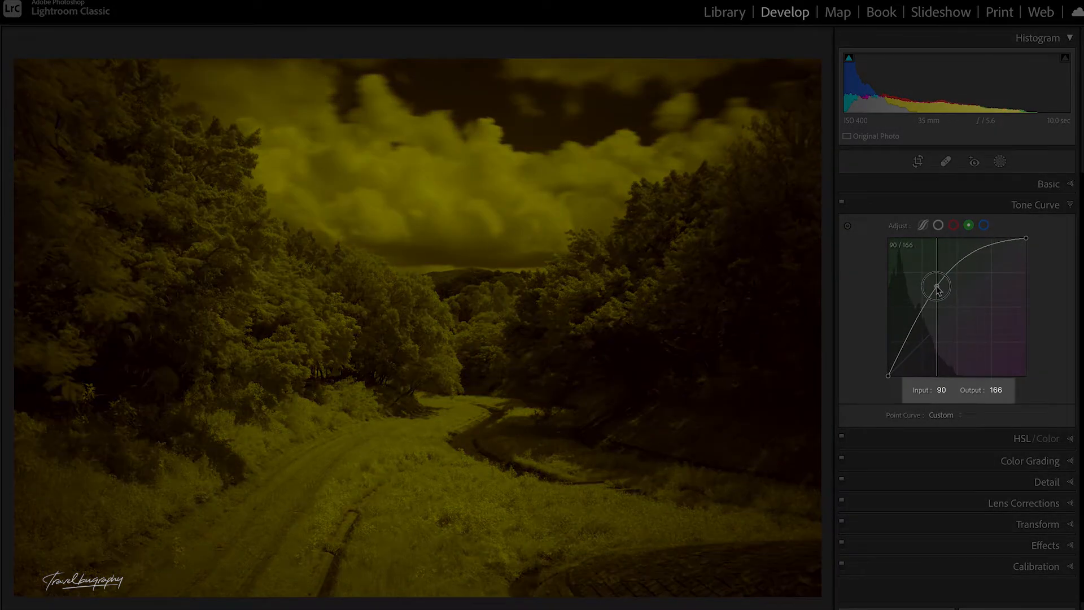
pyautogui.moveTo(936, 288); pyautogui.dragTo(936, 288)
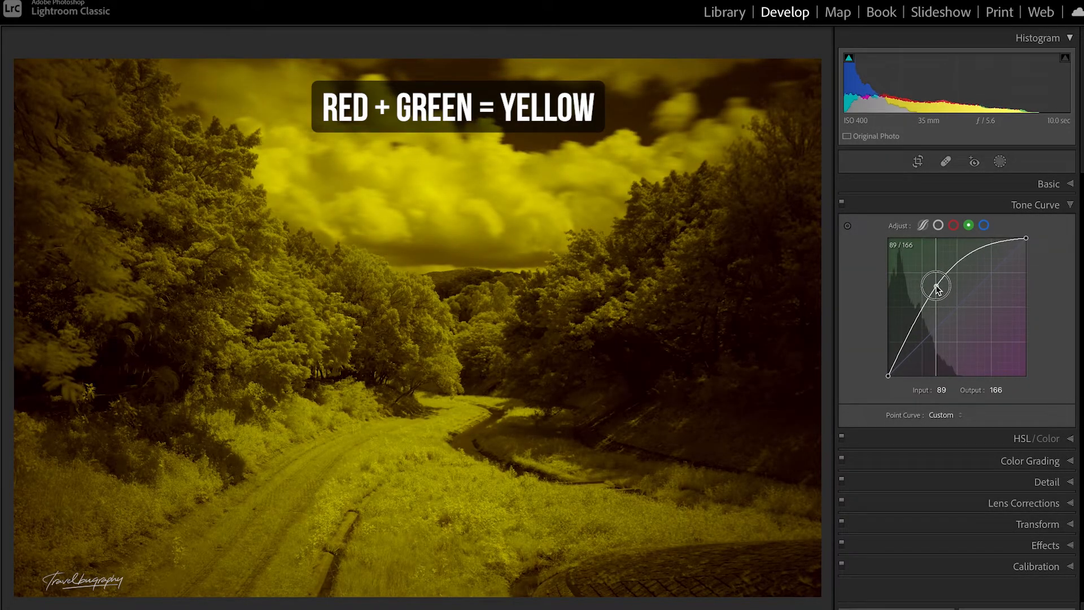
pyautogui.click(984, 225)
pyautogui.moveTo(949, 314); pyautogui.dragTo(915, 287)
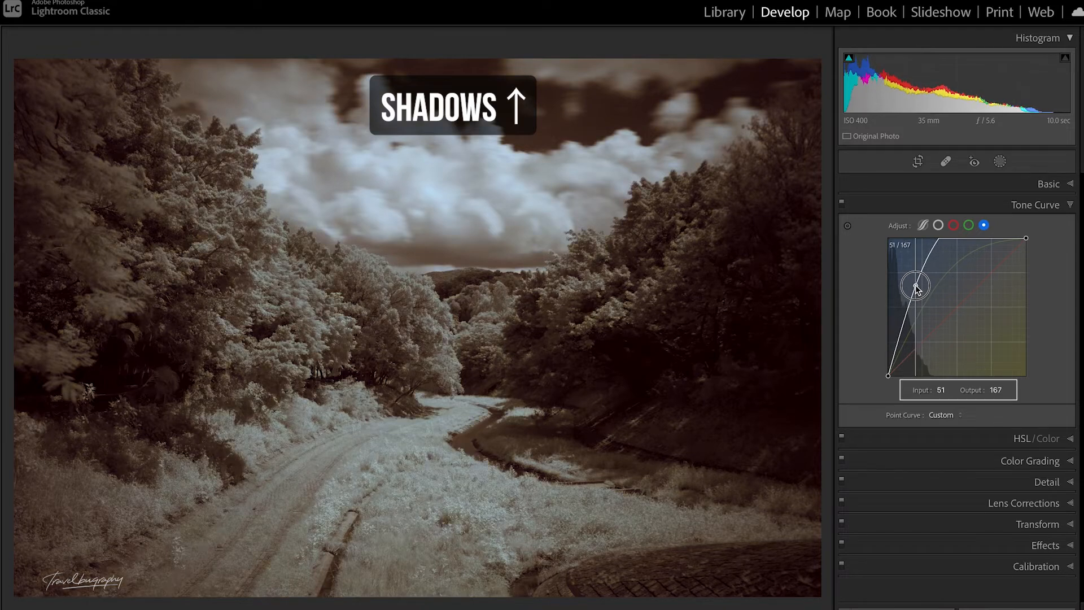
pyautogui.moveTo(958, 240)
pyautogui.mouseDown()
pyautogui.moveTo(962, 249)
pyautogui.moveTo(951, 245)
pyautogui.mouseUp()
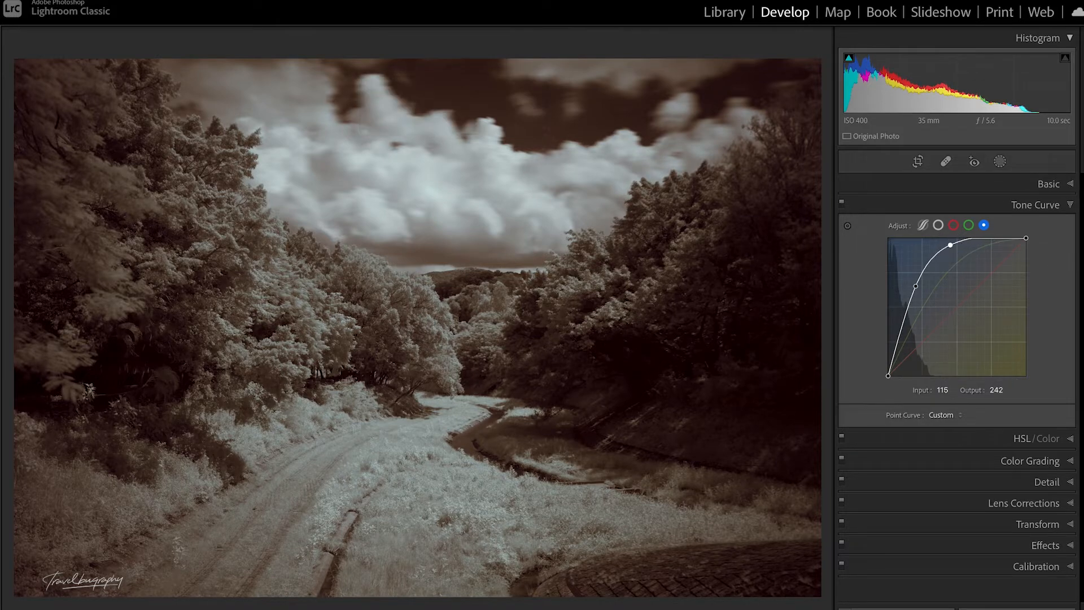
# Step: Set the white balance temperature to 50,000 and the tint to -9
pyautogui.click(1067, 185)
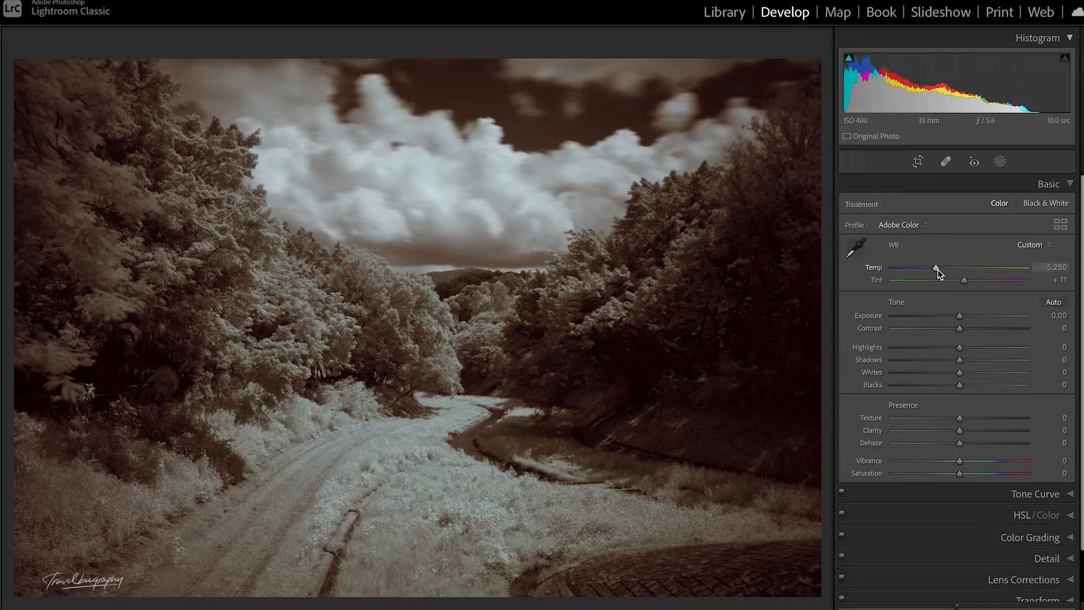
pyautogui.moveTo(937, 270); pyautogui.dragTo(1044, 271)
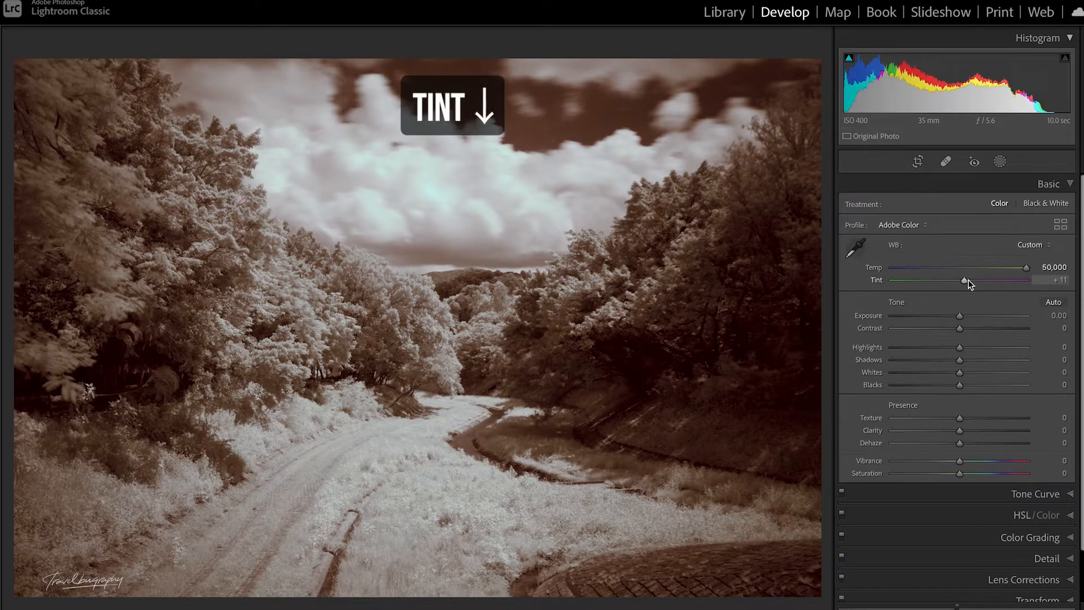
pyautogui.moveTo(967, 282); pyautogui.dragTo(957, 287)
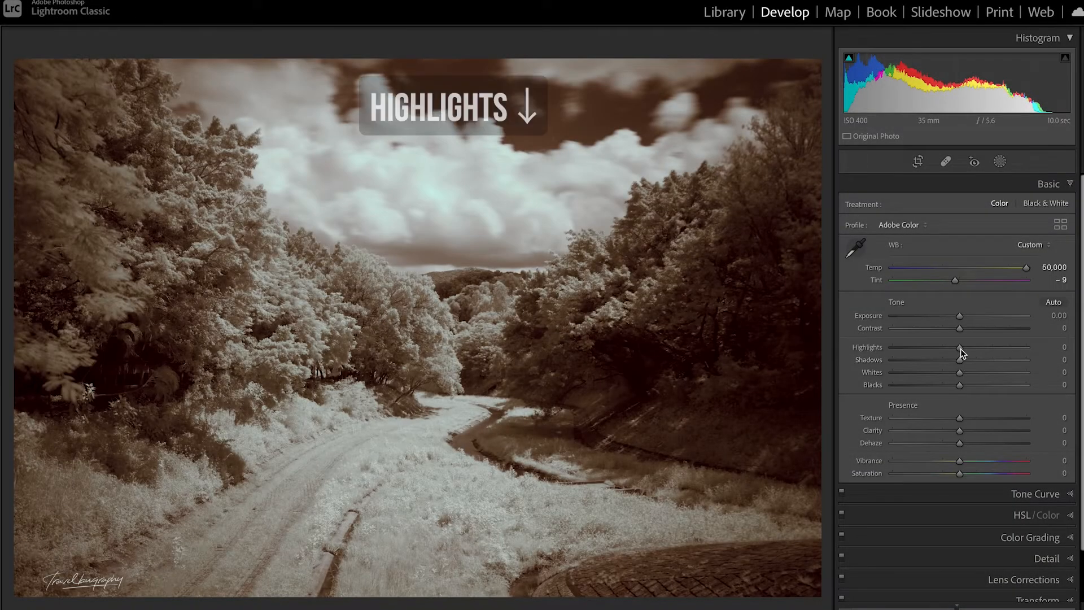
# Step: Set the photo's Highlights to -100, Shadows to +100, Whites to +32 and Blacks to +32
pyautogui.moveTo(959, 347); pyautogui.dragTo(871, 350)
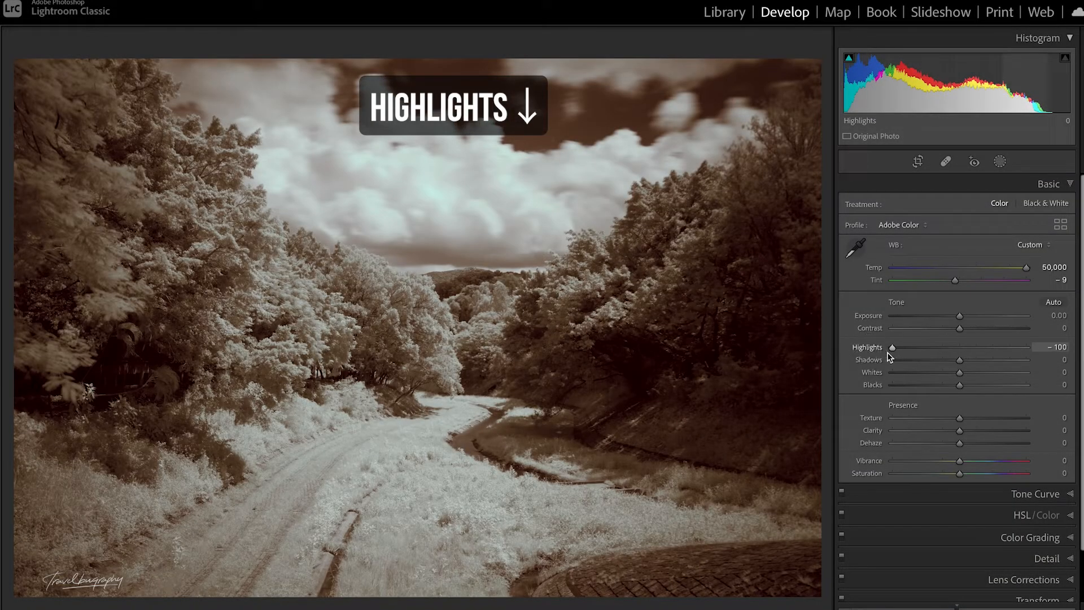
pyautogui.moveTo(959, 360); pyautogui.dragTo(1033, 359)
pyautogui.moveTo(973, 378); pyautogui.dragTo(982, 379)
pyautogui.moveTo(960, 385); pyautogui.dragTo(981, 391)
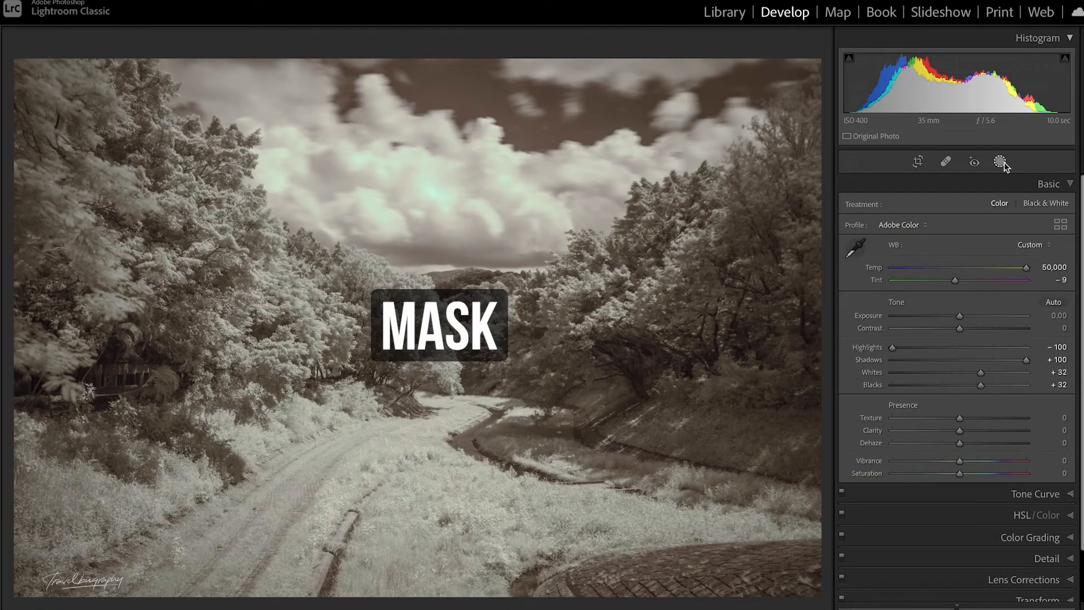
# Step: Create a Select Sky mask on the photo and rename it "sky"
pyautogui.click(999, 162)
pyautogui.click(925, 222)
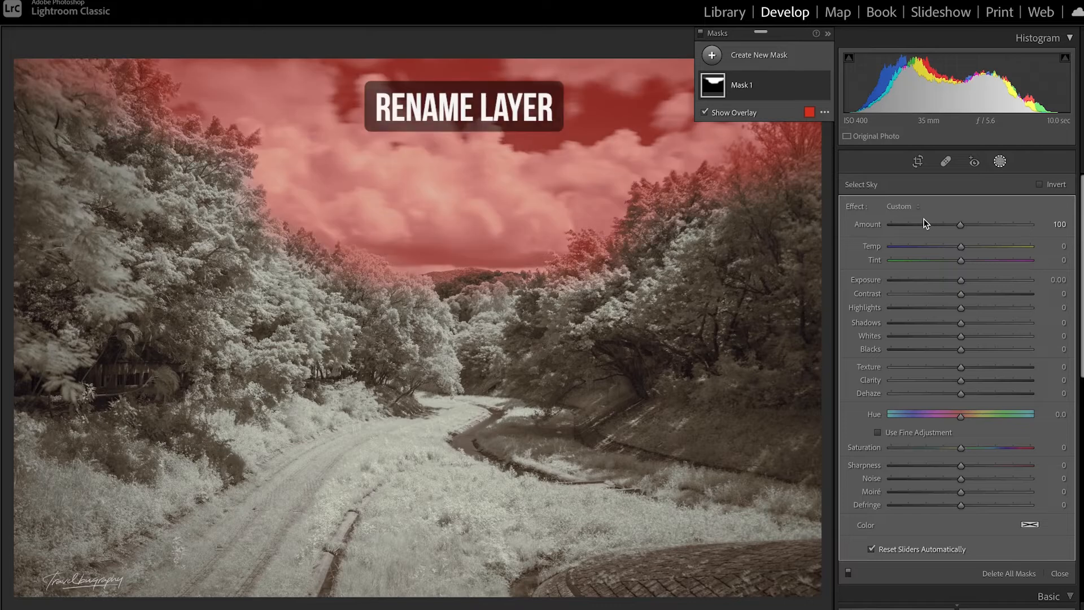
pyautogui.doubleClick(744, 86)
pyautogui.write('sky')
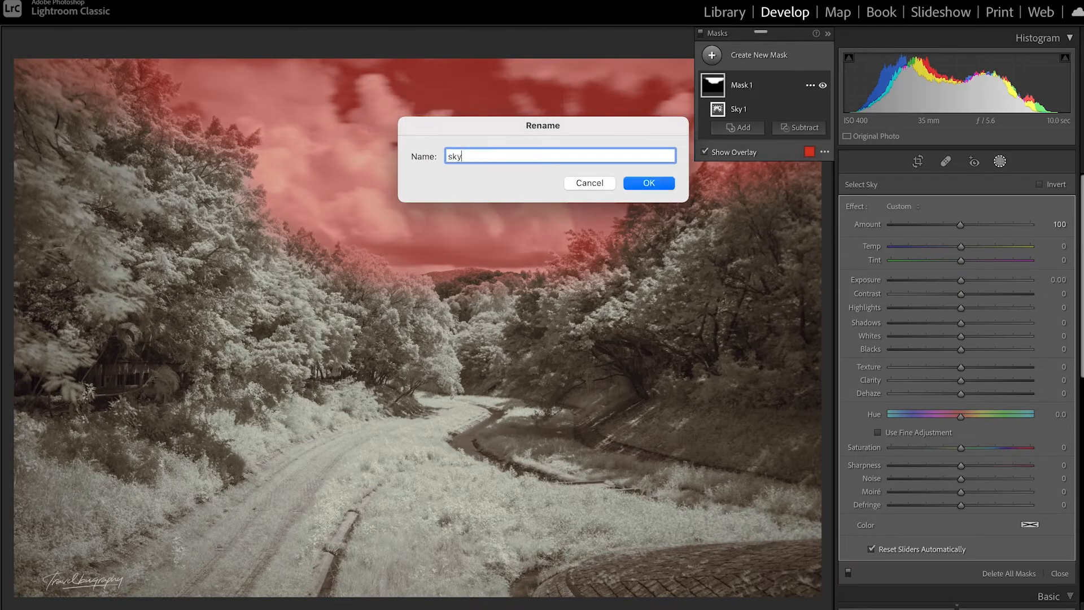
pyautogui.press('Return')
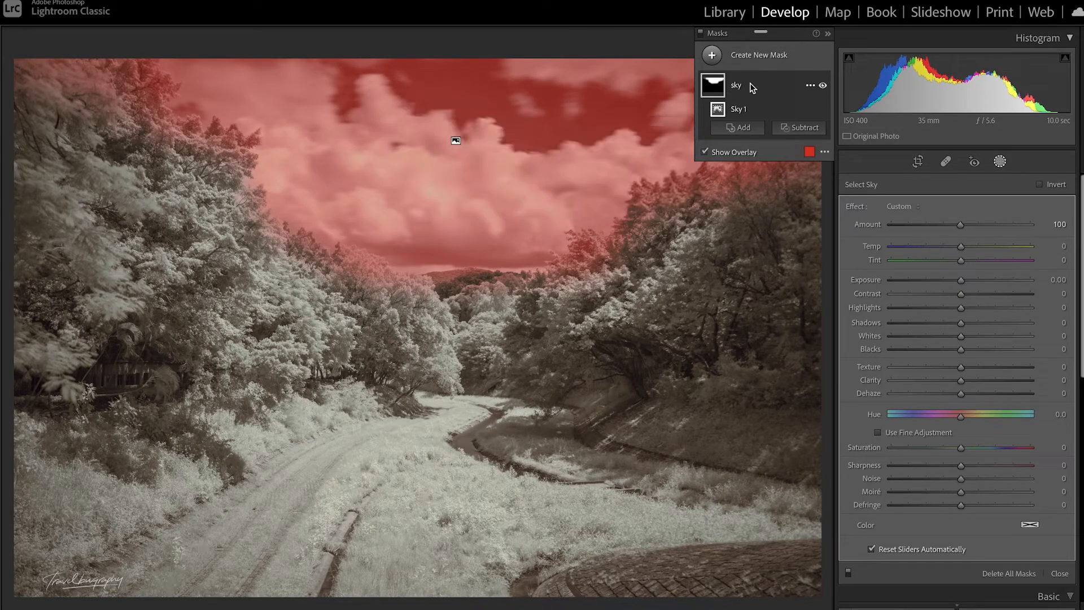
# Step: Duplicate and invert the sky mask, and rename the inverted copy "trees"
pyautogui.click(810, 86)
pyautogui.click(926, 130)
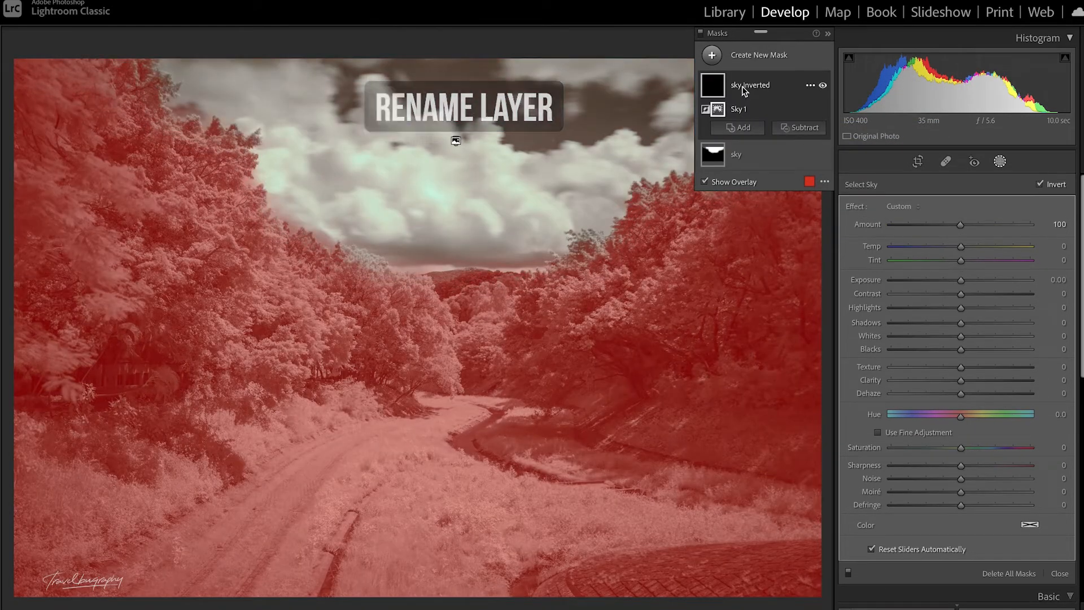
pyautogui.doubleClick(744, 86)
pyautogui.write('trees')
pyautogui.press('Return')
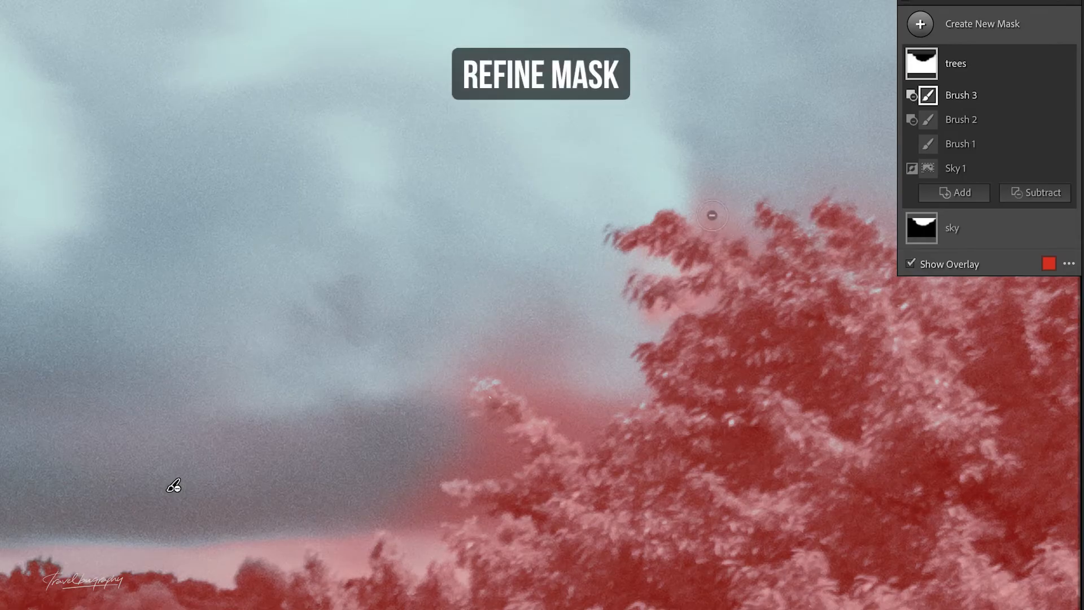
# Step: Refine the trees mask by brushing its spill off the sky around the treetops and along the horizon
pyautogui.moveTo(697, 194); pyautogui.dragTo(728, 219)
pyautogui.moveTo(588, 398); pyautogui.dragTo(514, 365)
pyautogui.moveTo(468, 401); pyautogui.dragTo(511, 454)
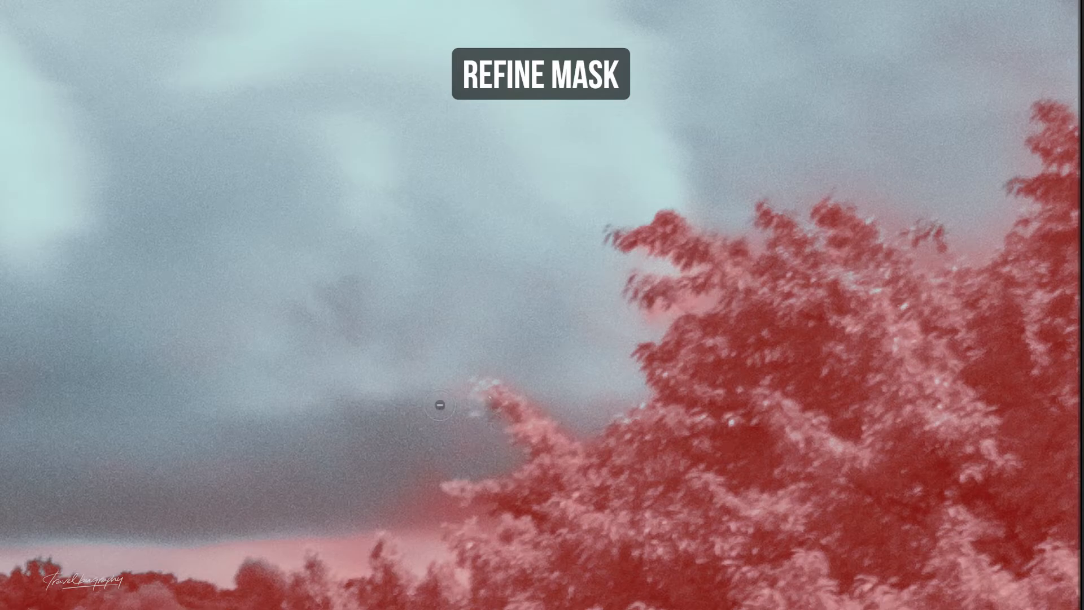
pyautogui.moveTo(438, 404); pyautogui.dragTo(109, 565)
pyautogui.moveTo(109, 565); pyautogui.dragTo(62, 559)
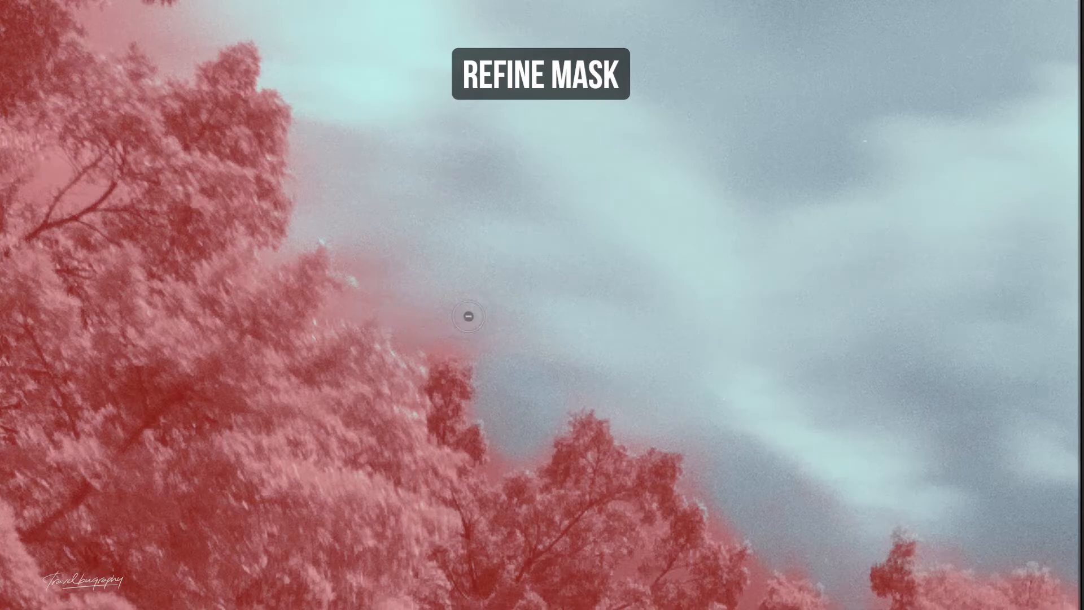
pyautogui.moveTo(469, 314); pyautogui.dragTo(392, 279)
pyautogui.moveTo(150, 19)
pyautogui.mouseDown()
pyautogui.moveTo(212, 18)
pyautogui.moveTo(194, 53)
pyautogui.mouseUp()
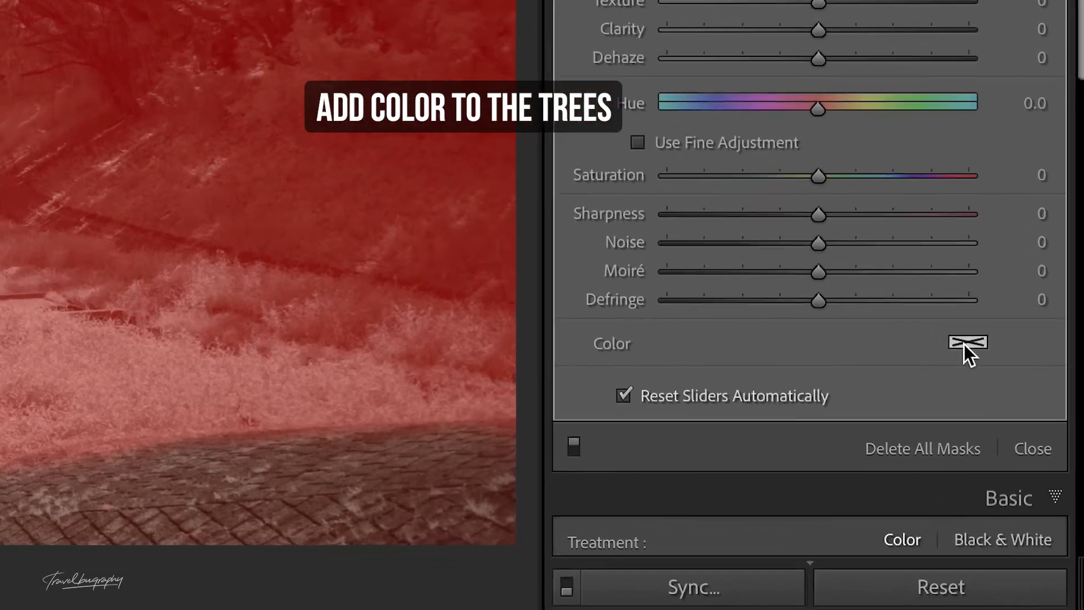
# Step: Tint the trees mask with a salmon colour at hue 10 and 36% saturation
pyautogui.click(964, 337)
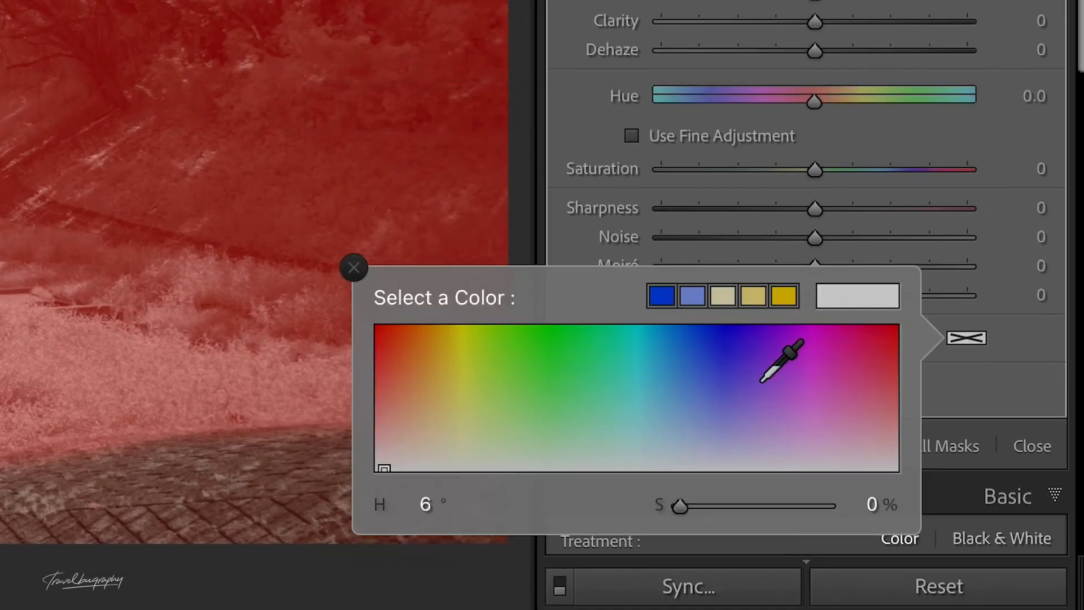
pyautogui.click(432, 440)
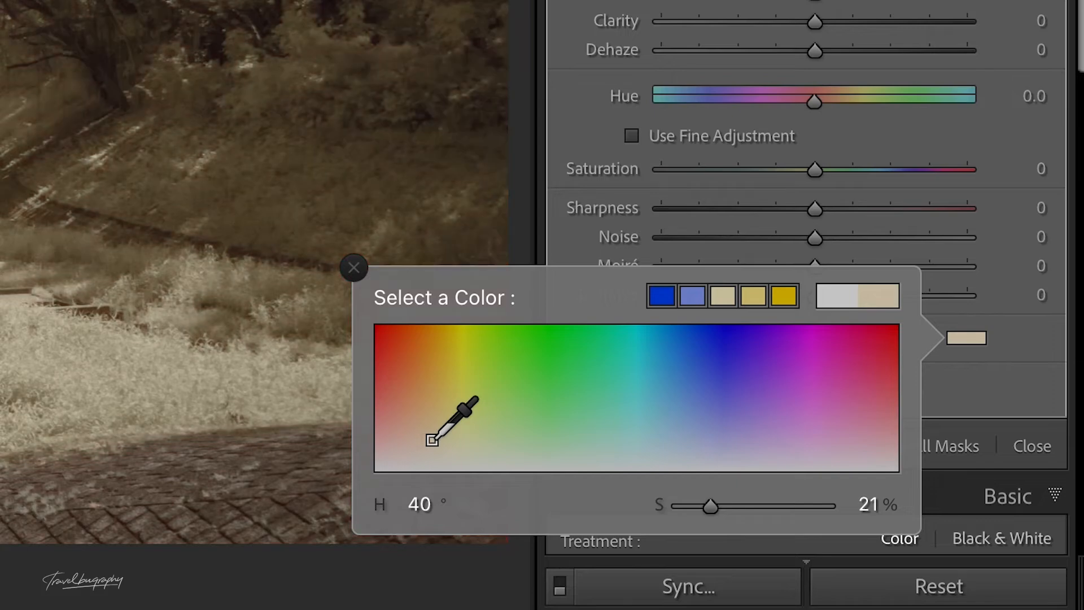
pyautogui.moveTo(431, 440)
pyautogui.mouseDown()
pyautogui.moveTo(417, 441)
pyautogui.moveTo(425, 425)
pyautogui.moveTo(398, 439)
pyautogui.moveTo(389, 425)
pyautogui.mouseUp()
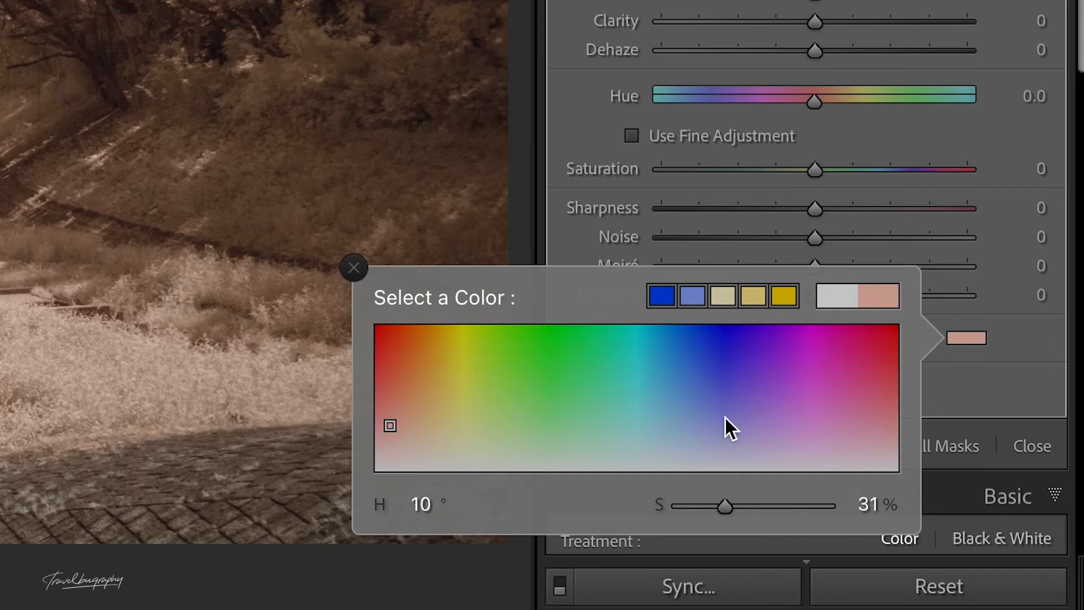
pyautogui.moveTo(725, 507); pyautogui.dragTo(780, 507)
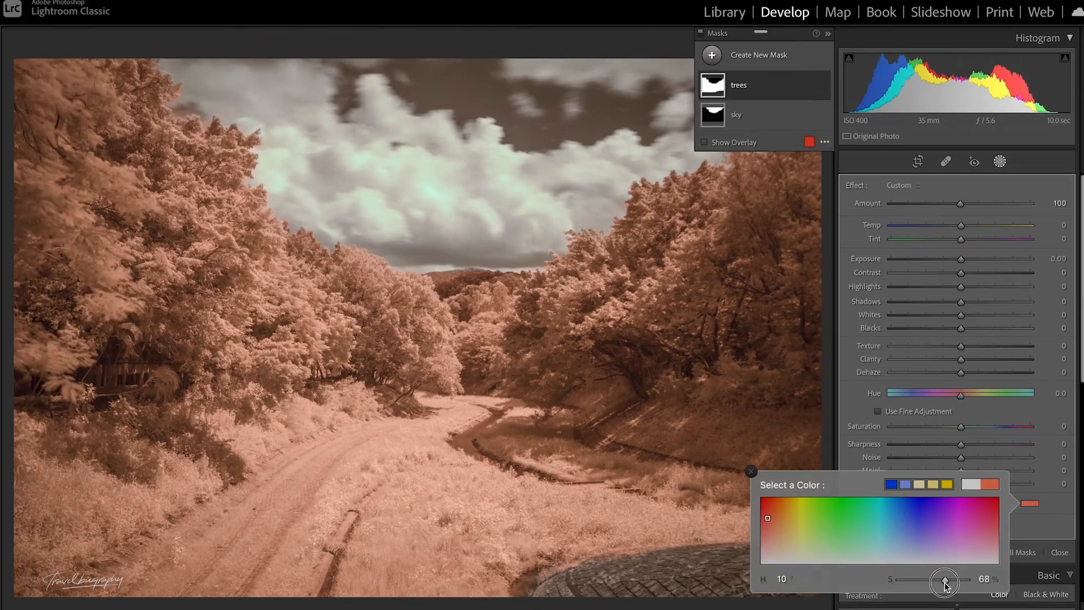
pyautogui.moveTo(778, 512); pyautogui.dragTo(745, 523)
pyautogui.moveTo(929, 589); pyautogui.dragTo(925, 589)
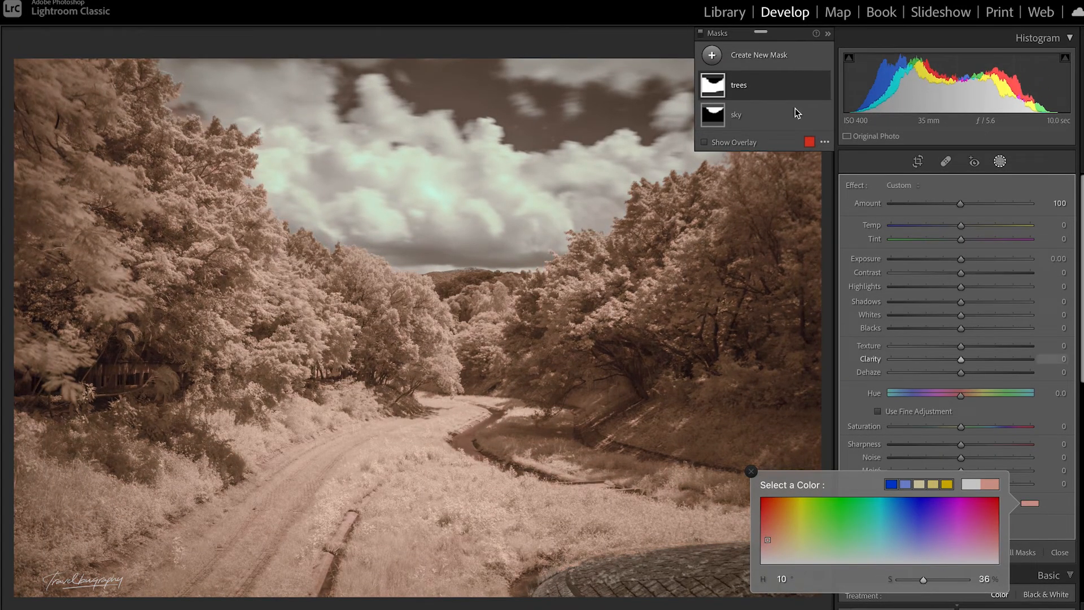
# Step: Try different Amount strengths up to about 191 on the trees mask, and reset the Amount to its default
pyautogui.click(960, 204)
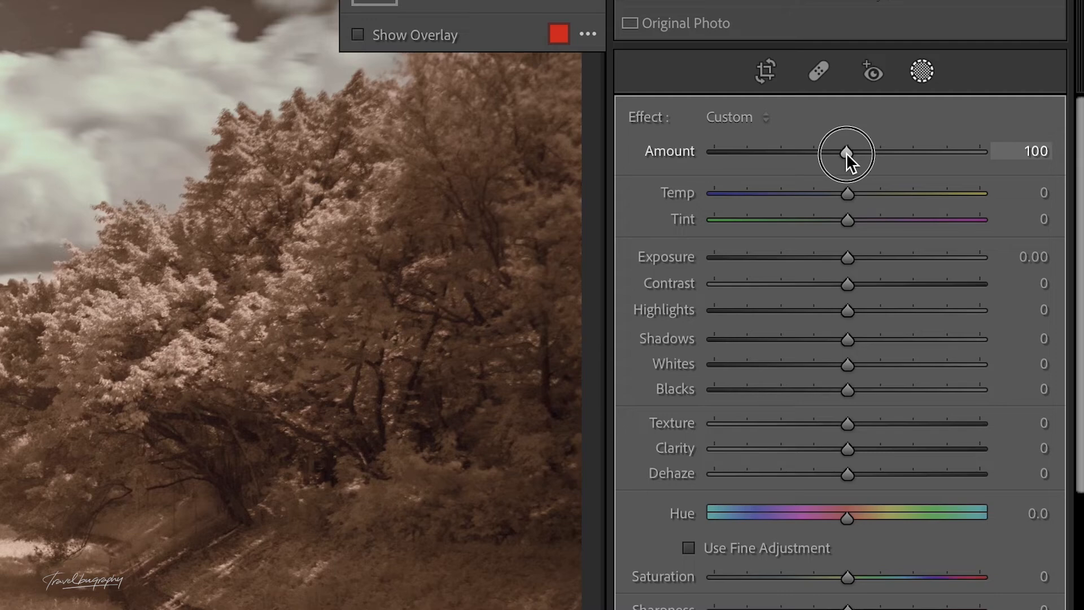
pyautogui.moveTo(846, 153); pyautogui.dragTo(897, 151)
pyautogui.click(968, 153)
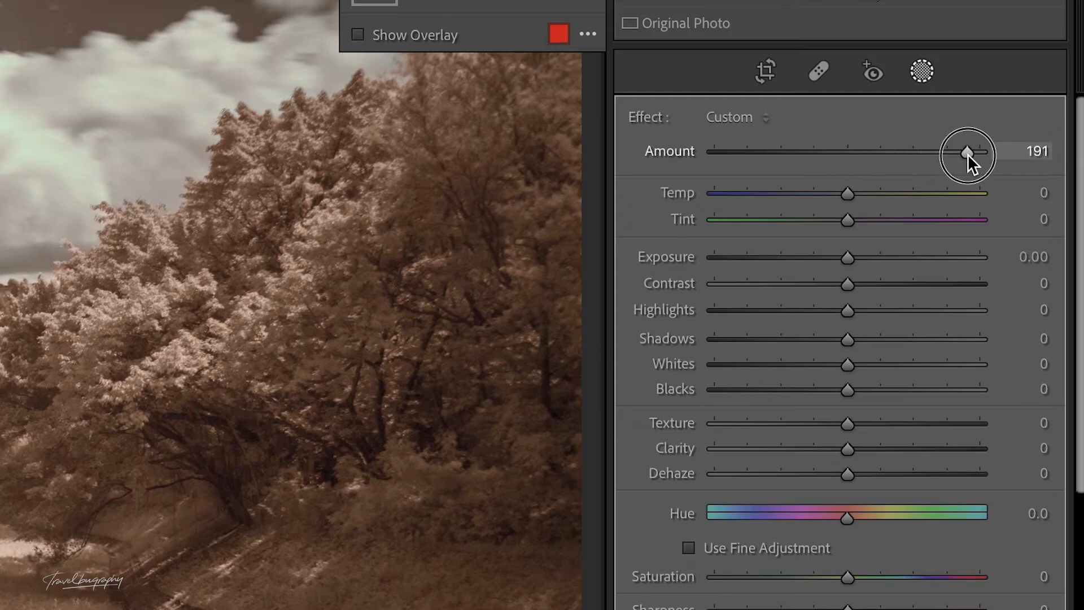
pyautogui.moveTo(968, 154); pyautogui.dragTo(863, 164)
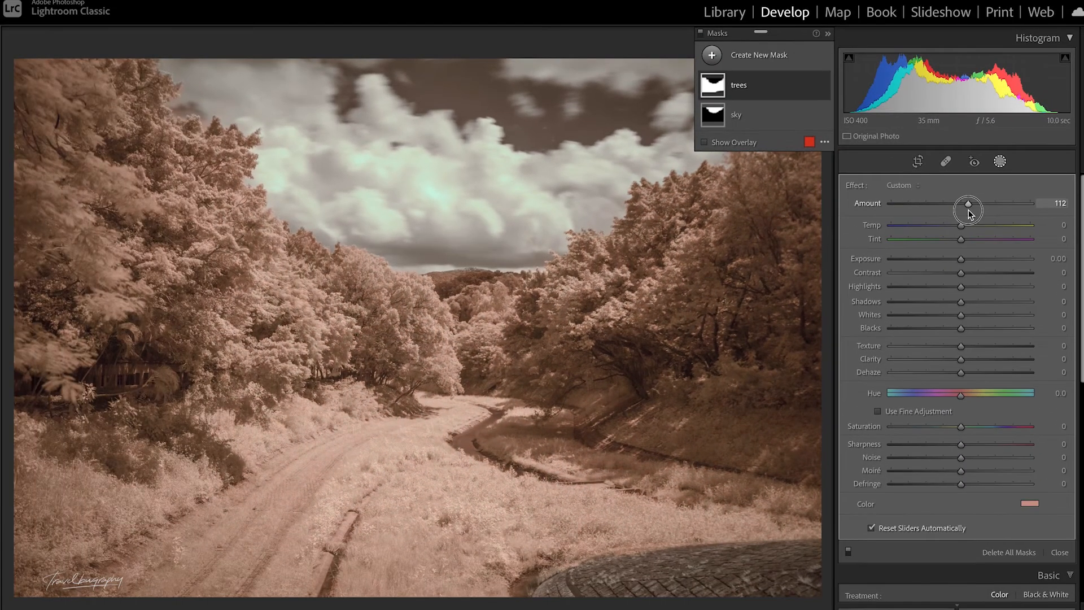
pyautogui.moveTo(969, 213); pyautogui.dragTo(965, 213)
pyautogui.doubleClick(867, 204)
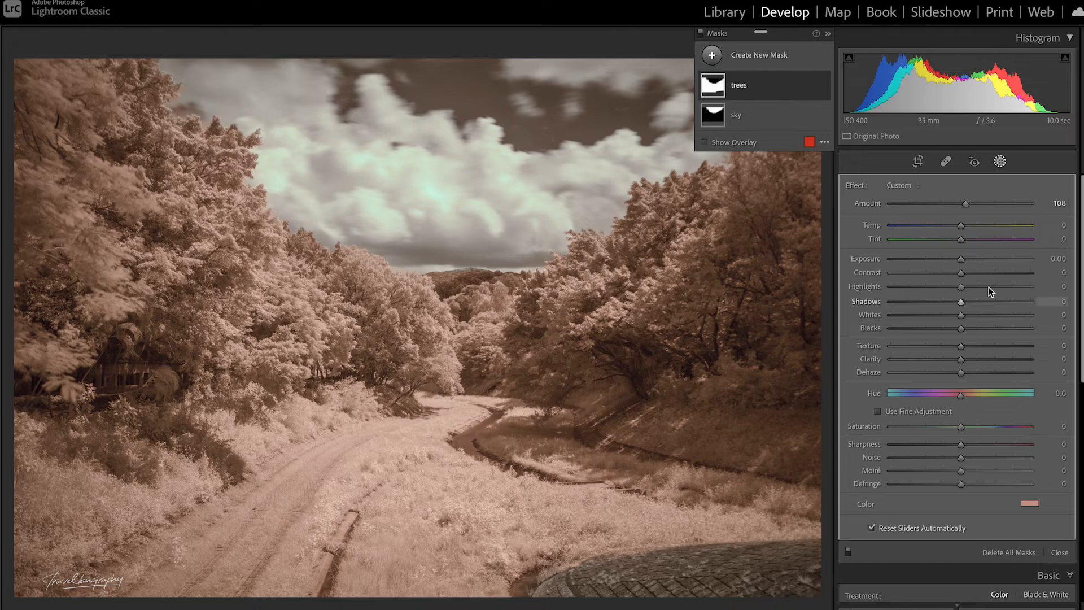
# Step: Tint the sky mask pale cyan at hue 186 with about 37% saturation, and leave masking
pyautogui.click(784, 116)
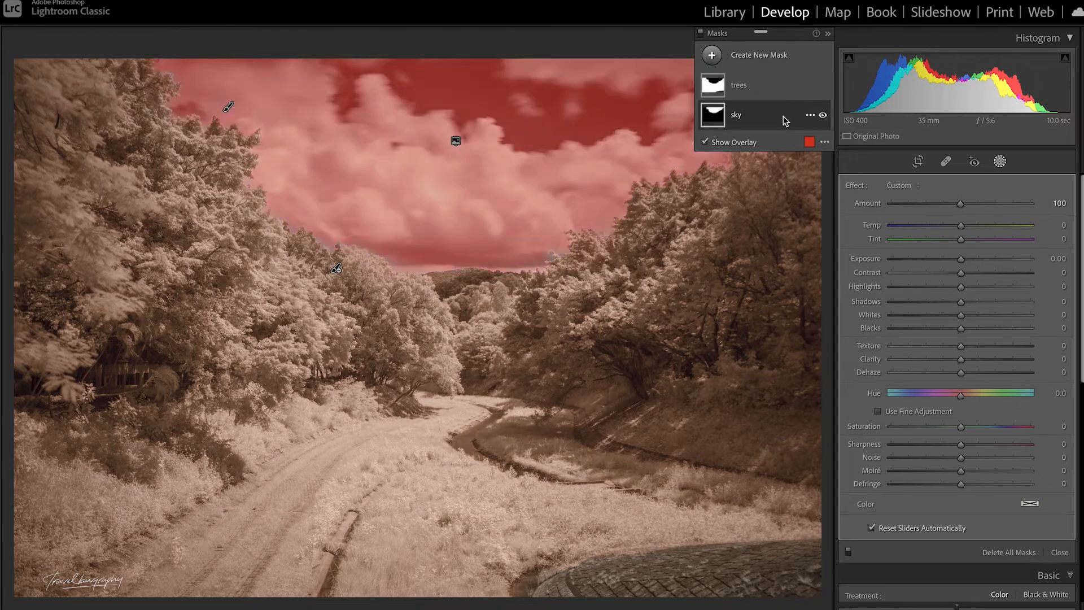
pyautogui.click(1032, 504)
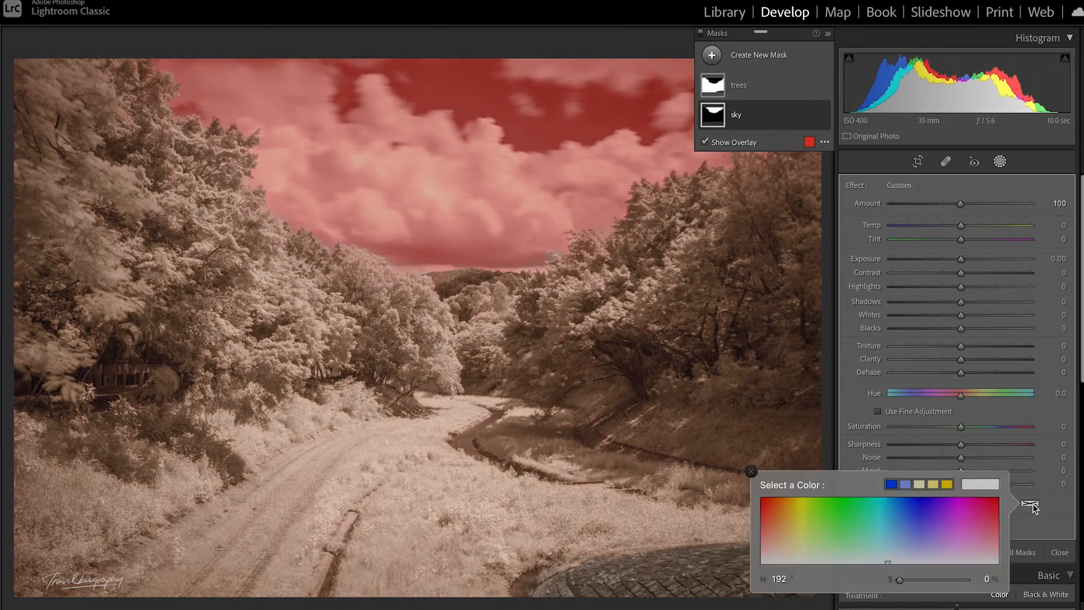
pyautogui.click(884, 547)
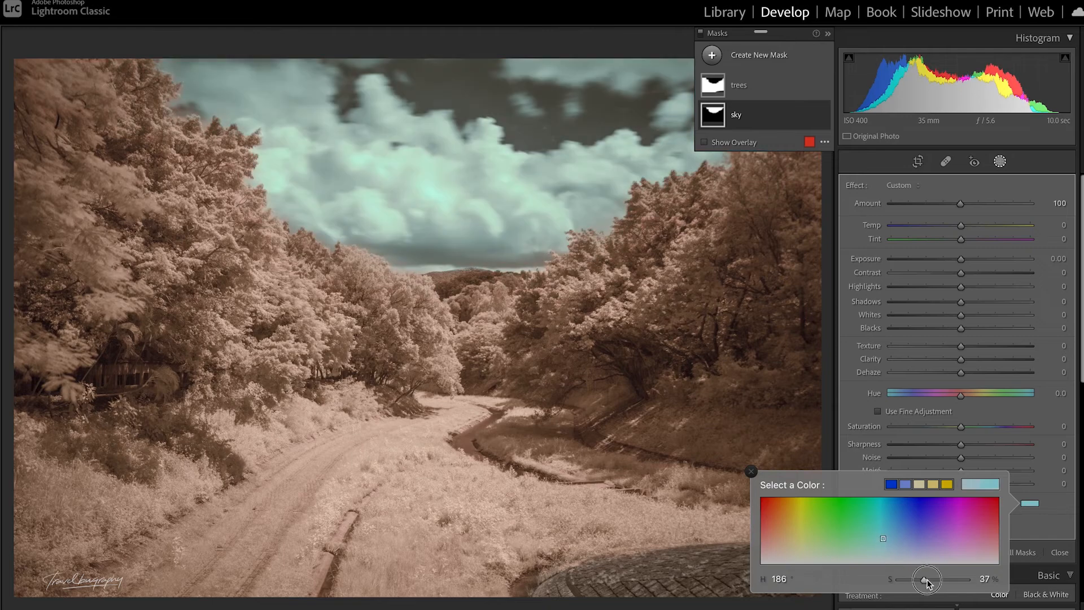
pyautogui.moveTo(919, 580); pyautogui.dragTo(922, 580)
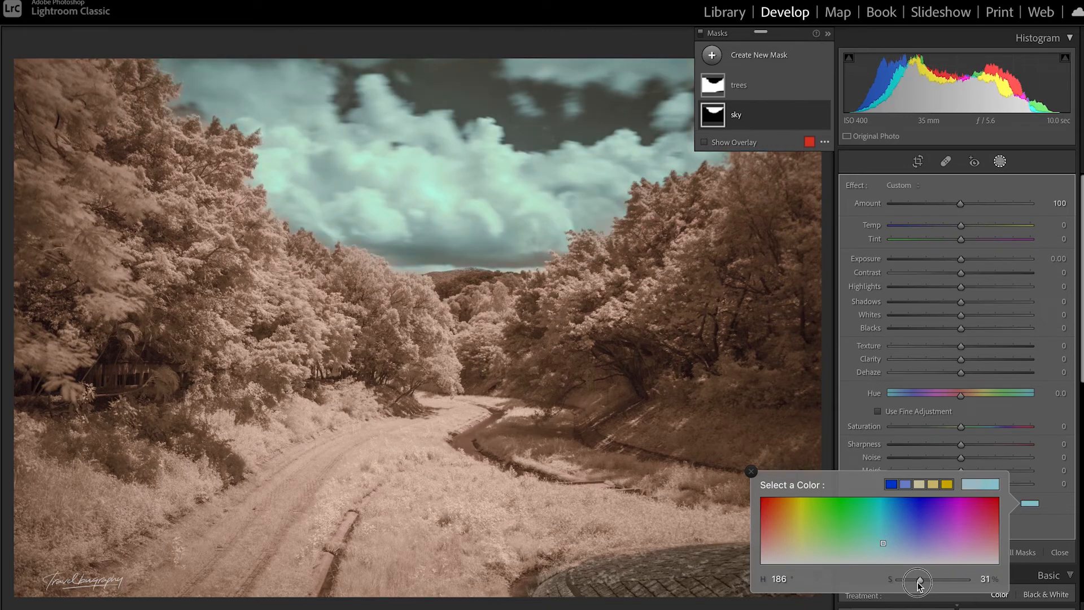
pyautogui.click(1050, 522)
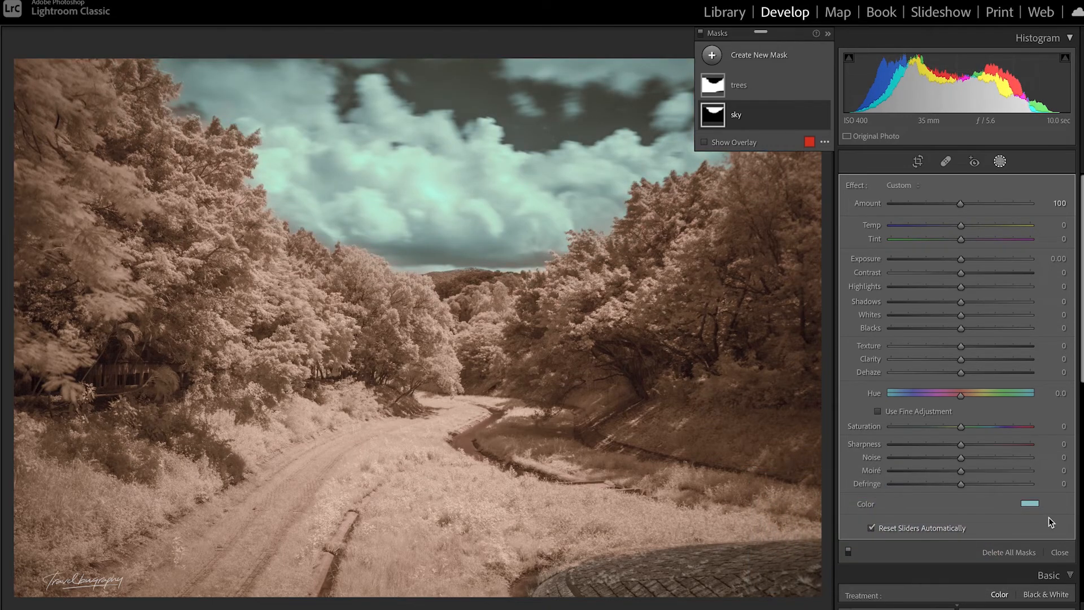
pyautogui.click(1001, 163)
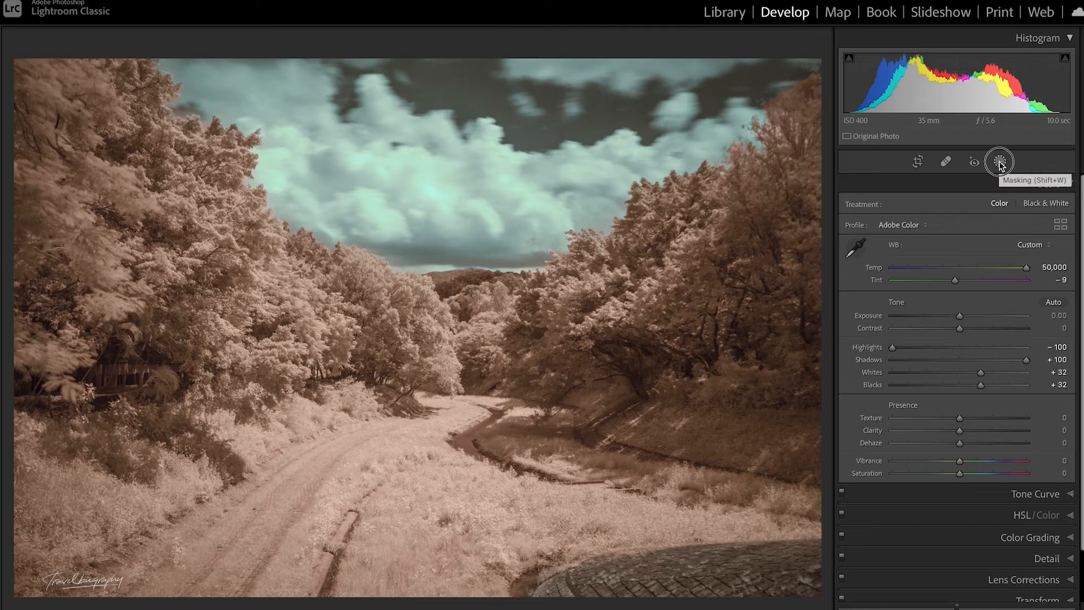
# Step: Lower the trees mask's Contrast to -60, and compare the finished photo with its unedited version
pyautogui.click(1001, 162)
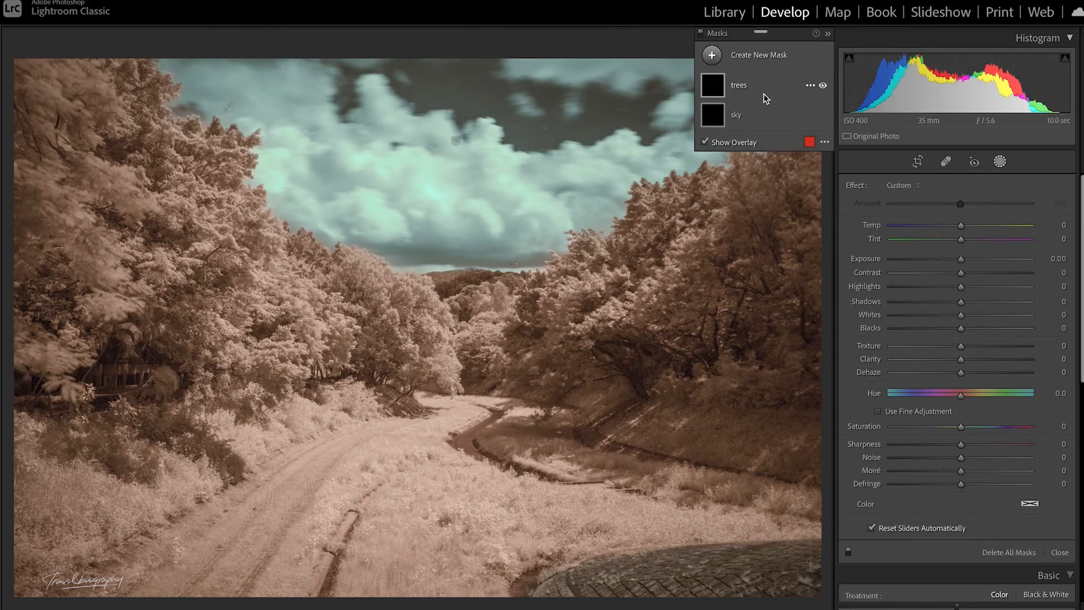
pyautogui.click(764, 95)
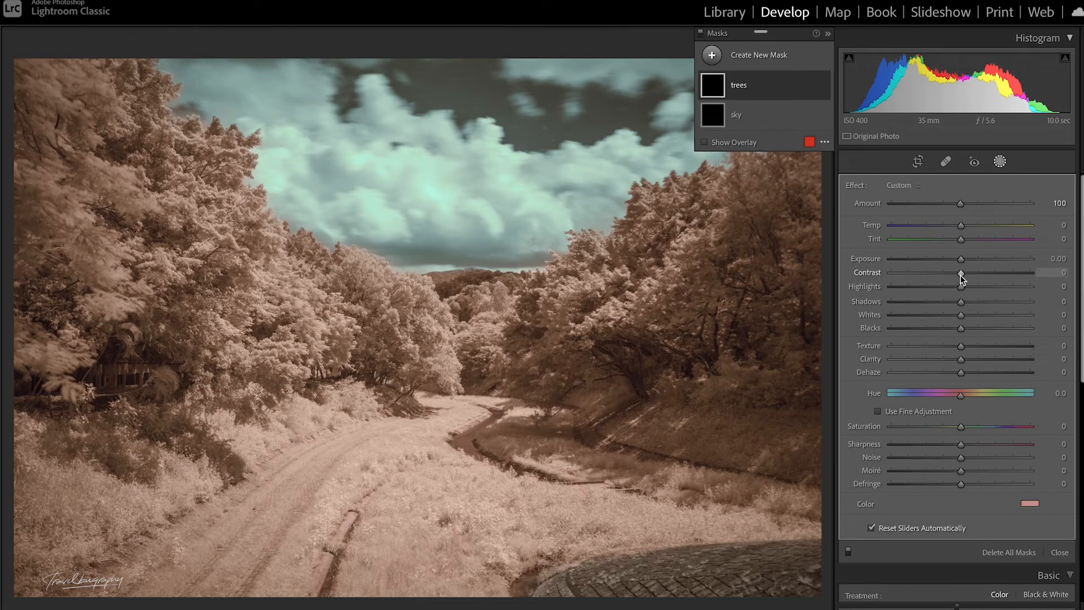
pyautogui.moveTo(961, 277); pyautogui.dragTo(918, 280)
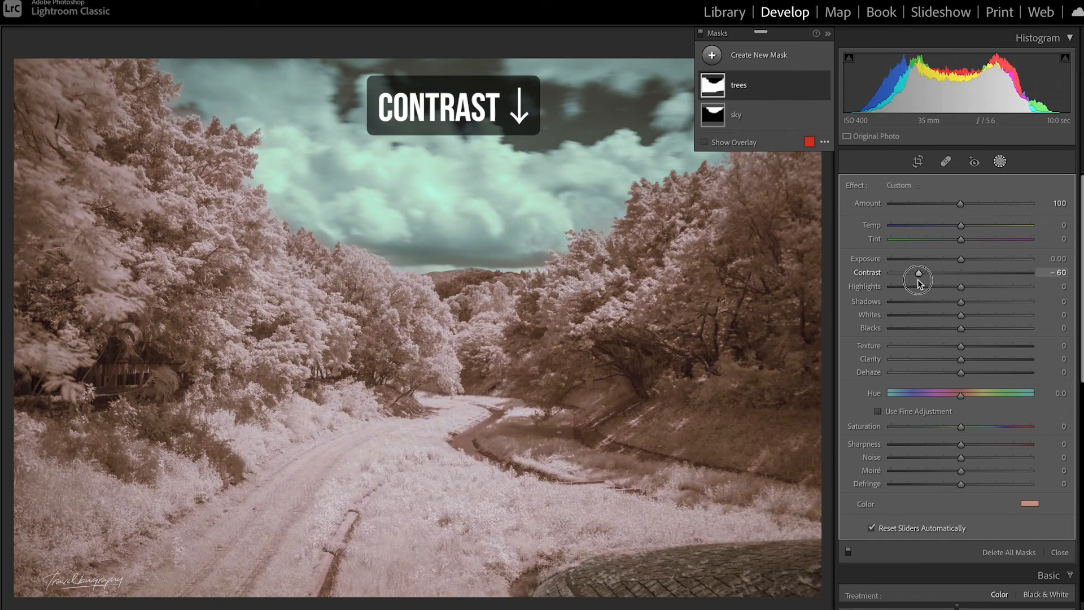
pyautogui.click(1001, 164)
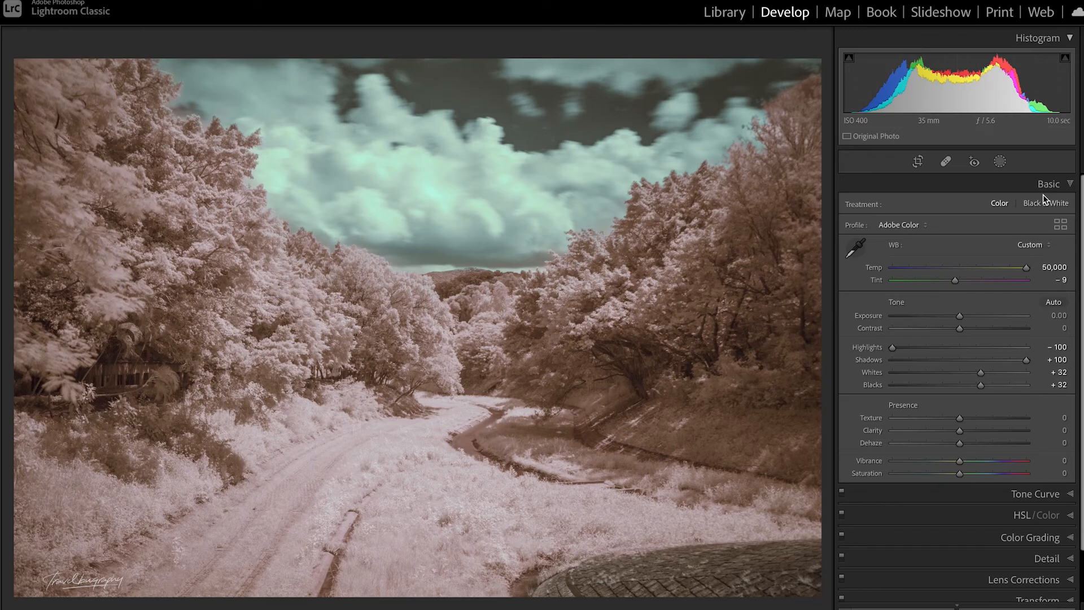
pyautogui.press('\\')
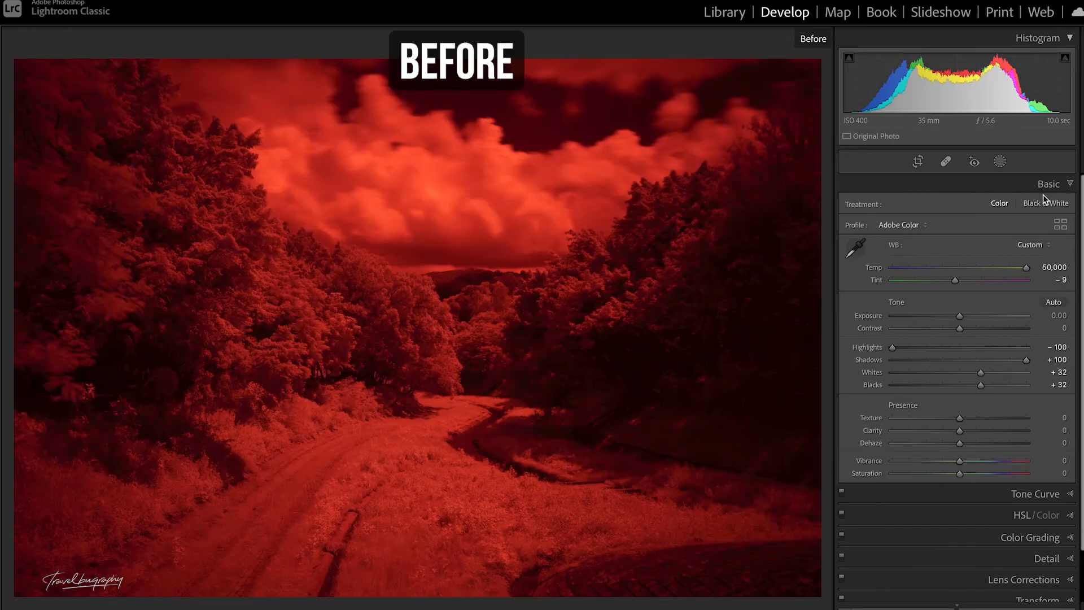
pyautogui.press('\\')
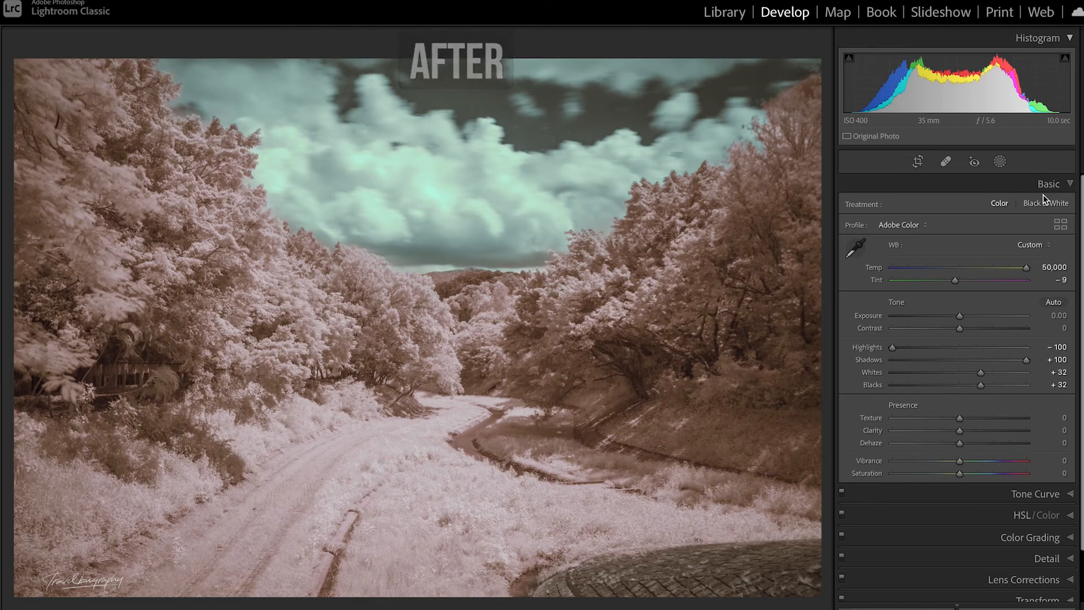